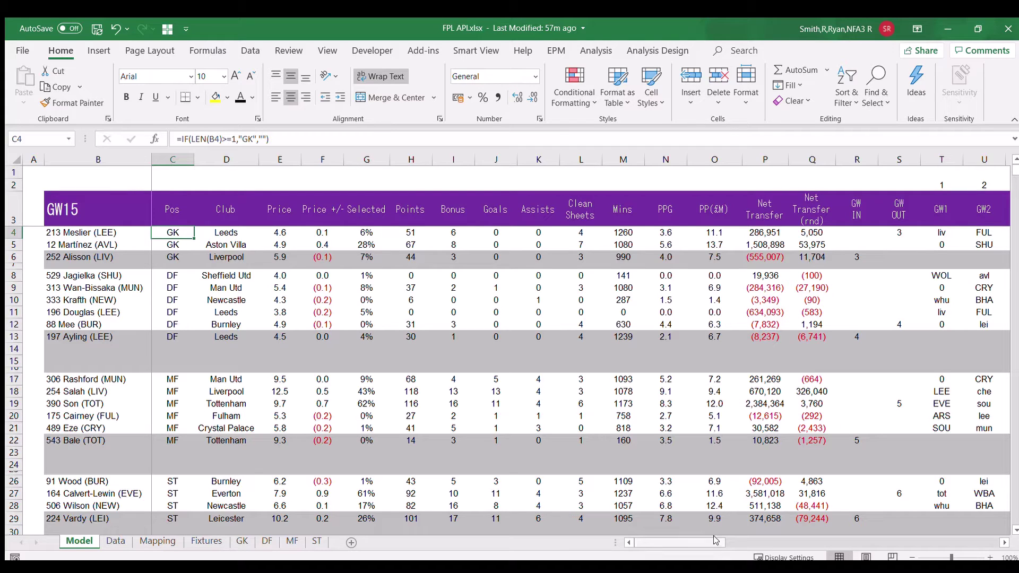
- Select the fixture grid T4:BE31, from GW1 to GW38 across all player rows
{"action": "left_click_drag", "start_coordinate": [720, 546], "coordinate": [759, 543]}
{"action": "left_click", "coordinate": [502, 235]}
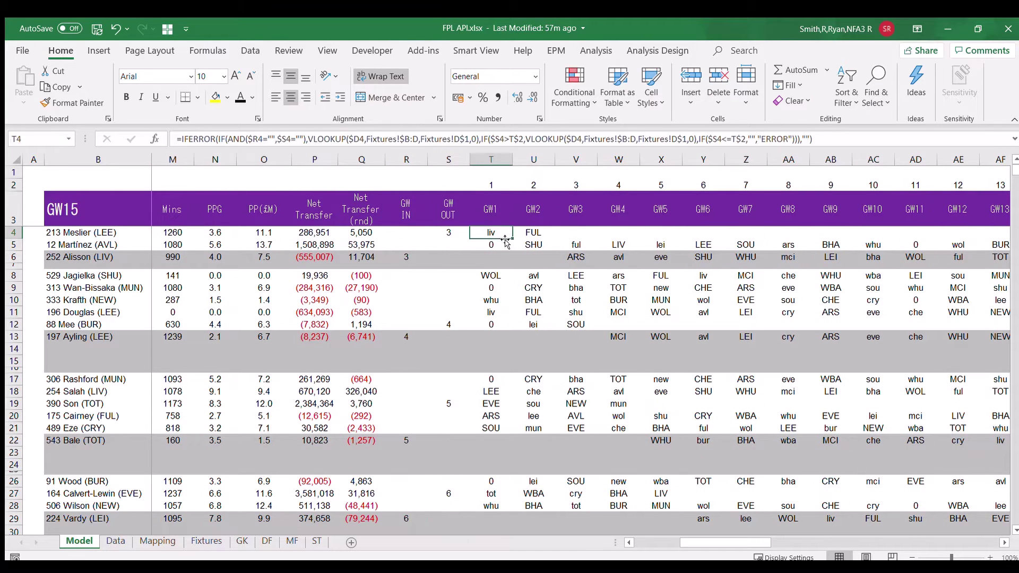
{"action": "key", "text": "shift+Down"}
{"action": "key", "text": "shift+Down"}
{"action": "key", "text": "shift+Down"}
{"action": "key", "text": "shift+Down"}
{"action": "key", "text": "shift+Down"}
{"action": "key", "text": "shift+Down"}
{"action": "key", "text": "shift+Down"}
{"action": "key", "text": "shift+Down"}
{"action": "key", "text": "shift+Down"}
{"action": "key", "text": "shift+Down"}
{"action": "key", "text": "shift+Down"}
{"action": "key", "text": "shift+Down"}
{"action": "key", "text": "shift+Down"}
{"action": "key", "text": "shift+Down"}
{"action": "key", "text": "shift+Down"}
{"action": "key", "text": "shift+Down"}
{"action": "key", "text": "shift+Down"}
{"action": "key", "text": "shift+Down"}
{"action": "key", "text": "shift+Down"}
{"action": "key", "text": "shift+Down"}
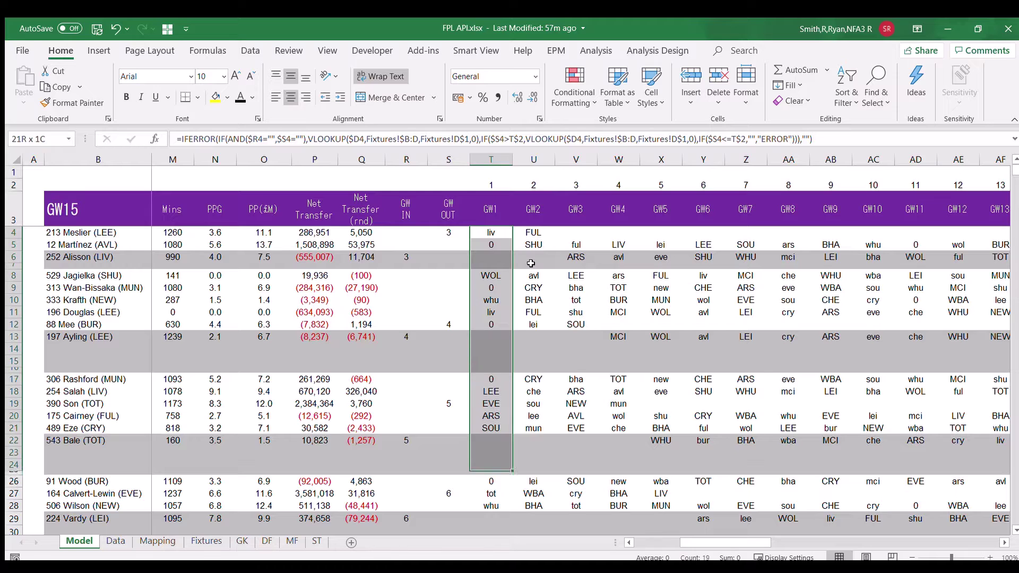
{"action": "scroll", "coordinate": [531, 263], "scroll_direction": "down", "scroll_amount": 1}
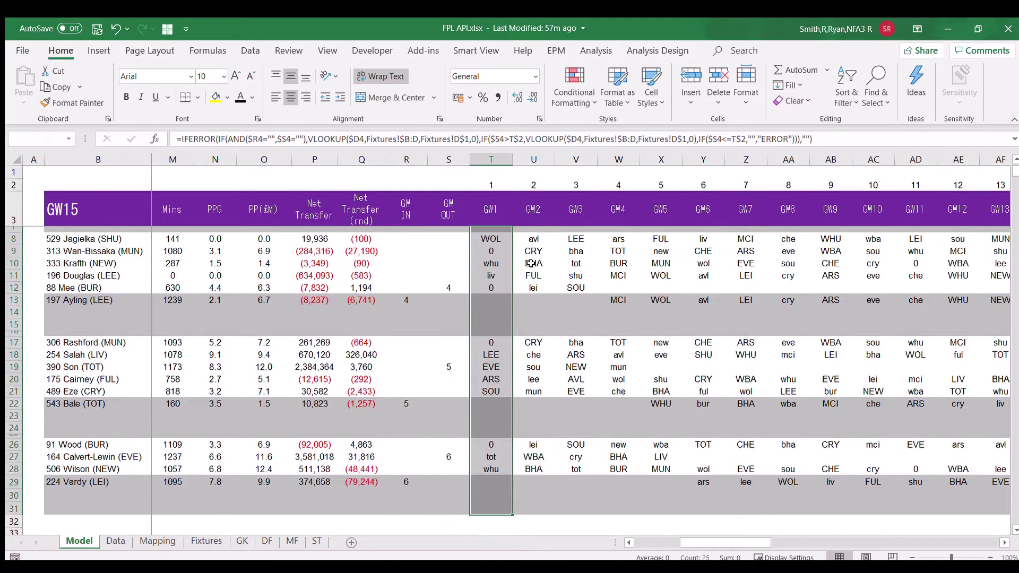
{"action": "key", "text": "ctrl+shift+Right"}
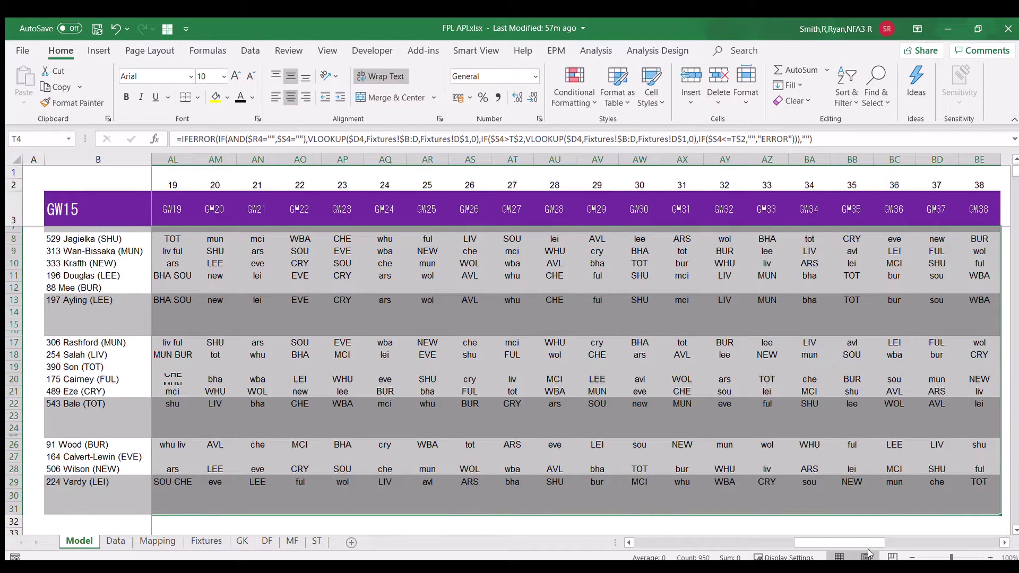
{"action": "left_click_drag", "start_coordinate": [796, 542], "coordinate": [617, 533]}
{"action": "scroll", "coordinate": [369, 463], "scroll_direction": "down", "scroll_amount": 2}
{"action": "scroll", "coordinate": [368, 463], "scroll_direction": "down", "scroll_amount": 1}
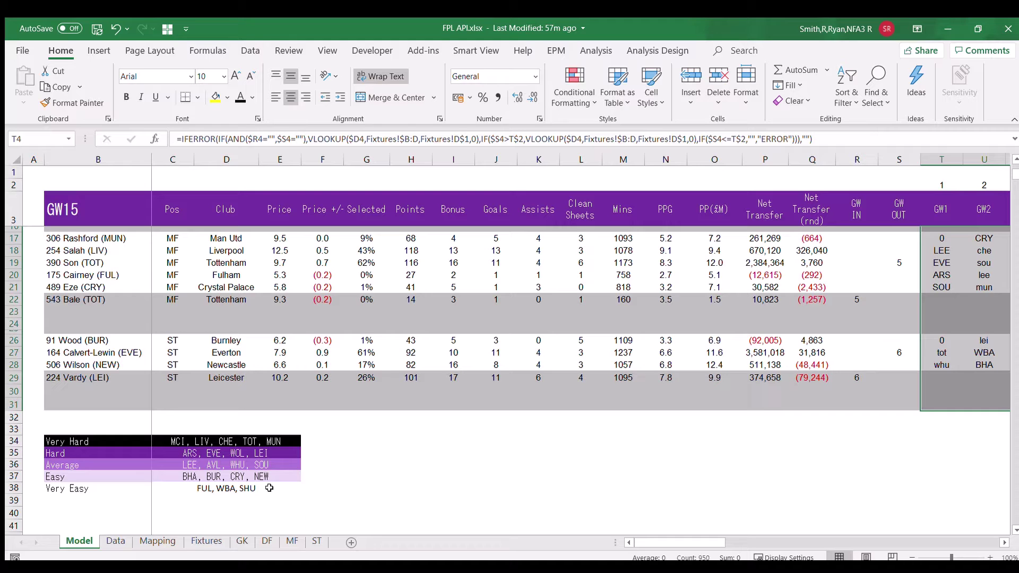
- Scroll right and up to bring the gameweek fixture grid into view
{"action": "scroll", "coordinate": [313, 429], "scroll_direction": "right", "scroll_amount": 5}
{"action": "scroll", "coordinate": [313, 429], "scroll_direction": "up", "scroll_amount": 1}
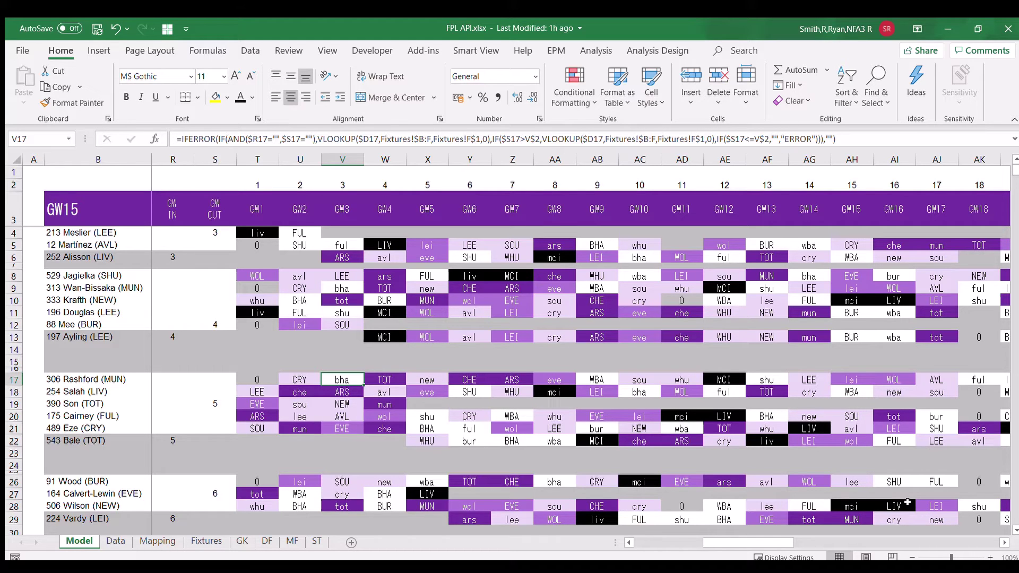
- Zoom the sheet out to 70% so more gameweek columns fit on screen
{"action": "left_click_drag", "start_coordinate": [751, 543], "coordinate": [729, 546]}
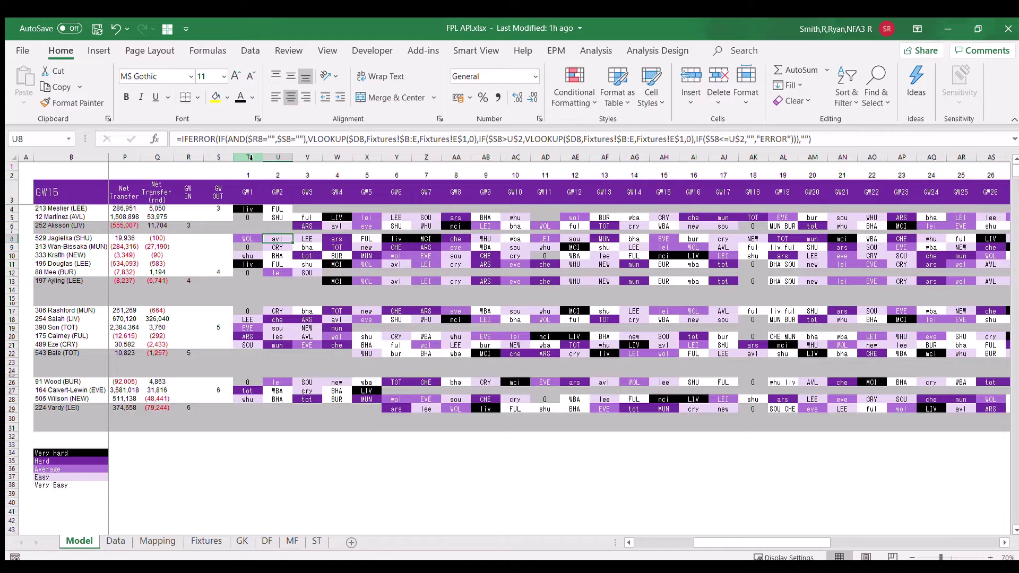
- Group columns T:AG (GW1–GW14) and collapse the group
{"action": "left_click_drag", "start_coordinate": [249, 157], "coordinate": [629, 151]}
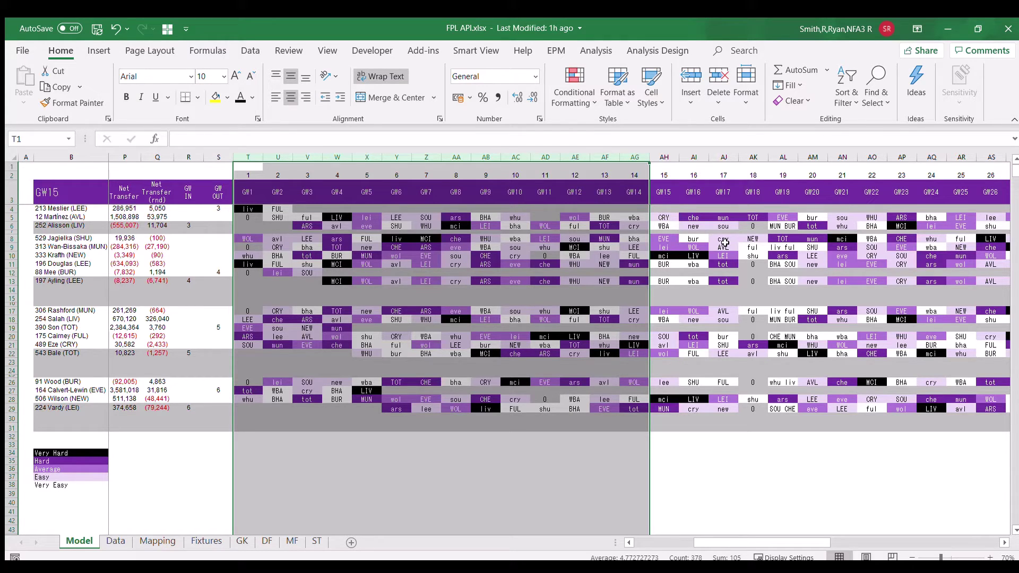
{"action": "key", "text": "alt+shift+Right"}
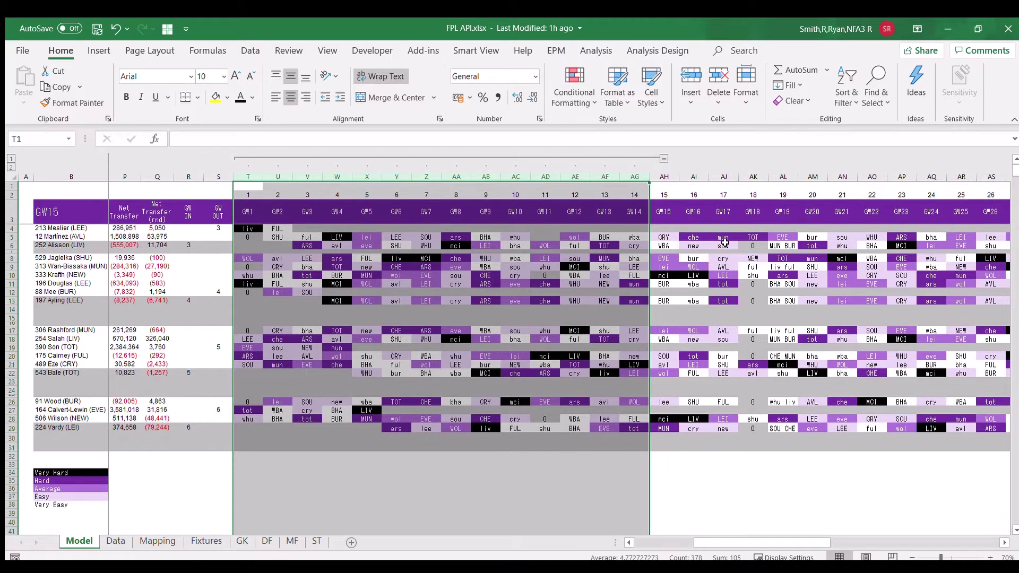
{"action": "left_click", "coordinate": [664, 159]}
{"action": "left_click_drag", "start_coordinate": [397, 503], "coordinate": [151, 437]}
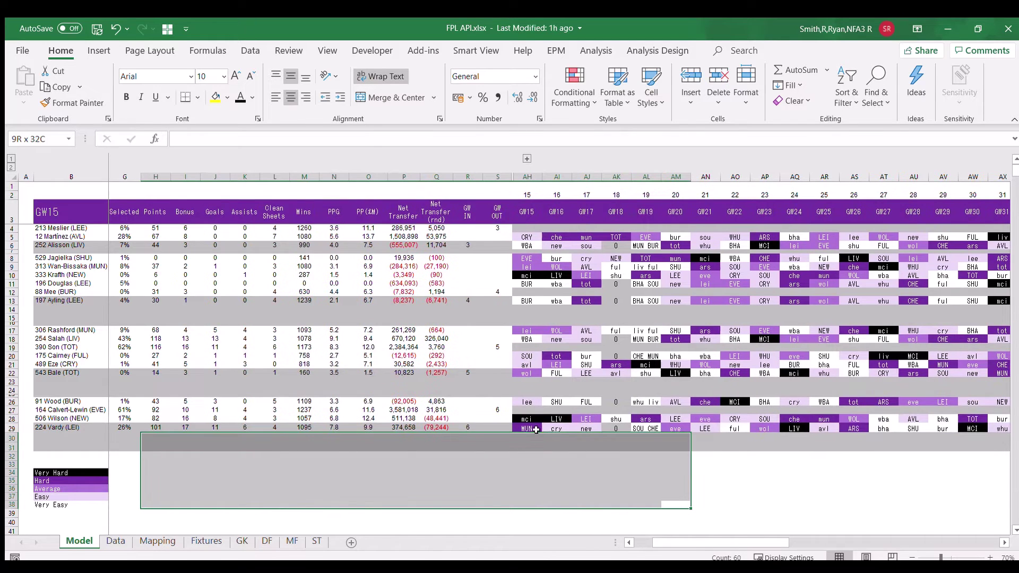
- Apply a traffic-light icon set to Net Transfer using Number thresholds: green ≥ 0.001, yellow ≥ 0
{"action": "left_click", "coordinate": [481, 476]}
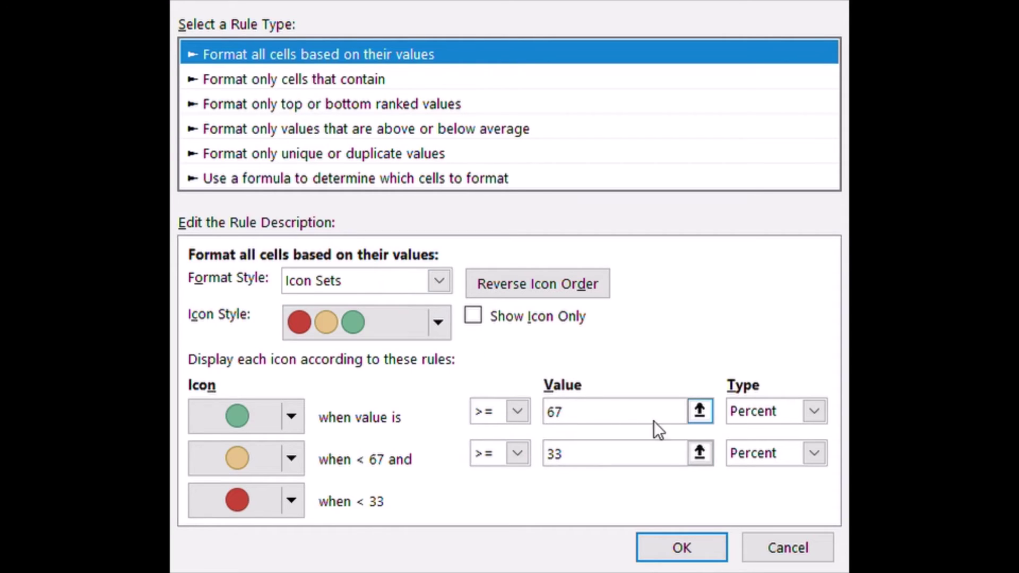
{"action": "left_click", "coordinate": [815, 411]}
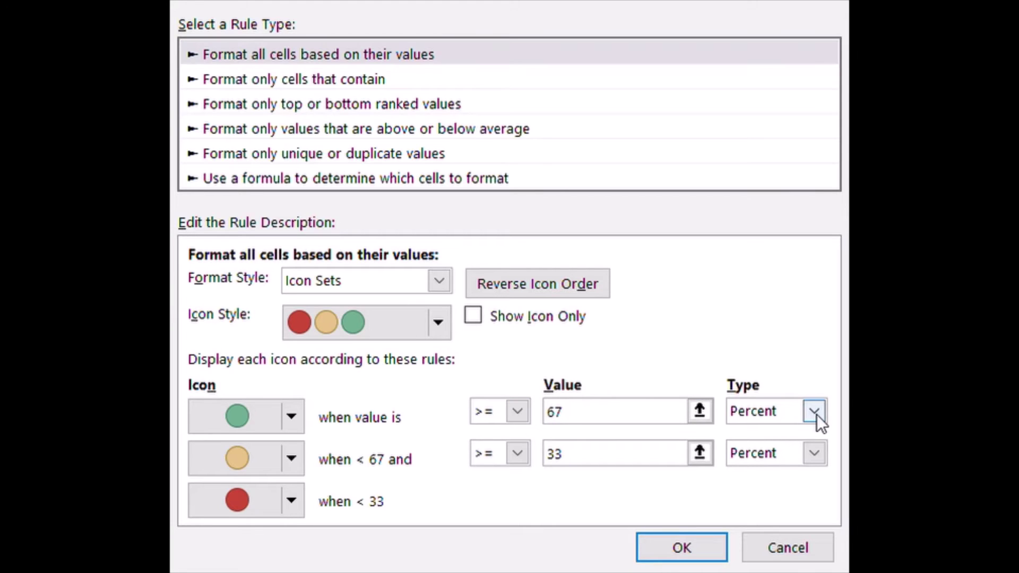
{"action": "left_click", "coordinate": [806, 450]}
{"action": "left_click", "coordinate": [814, 452]}
{"action": "left_click", "coordinate": [793, 477]}
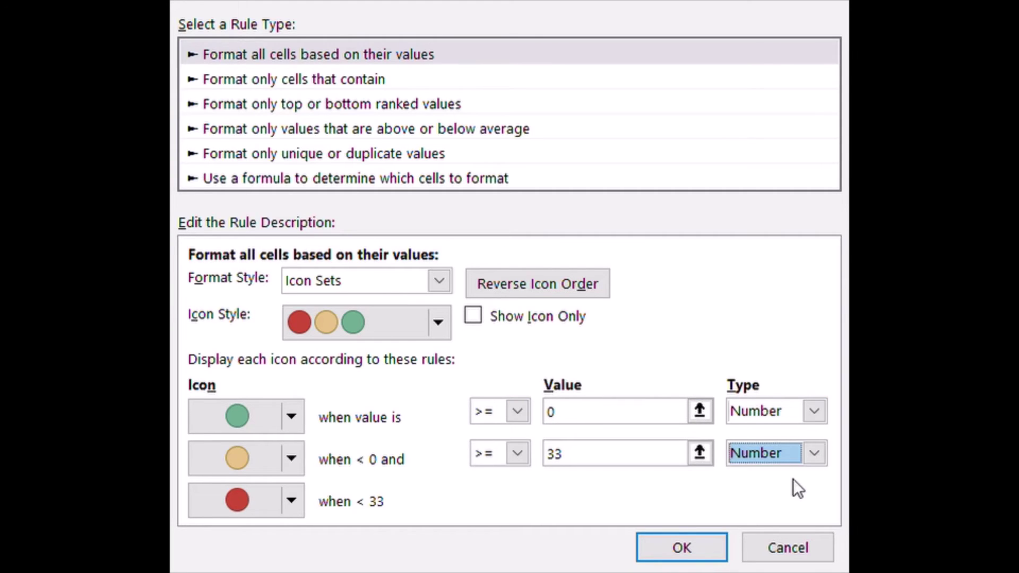
{"action": "left_click", "coordinate": [624, 422]}
{"action": "type", "text": ".001"}
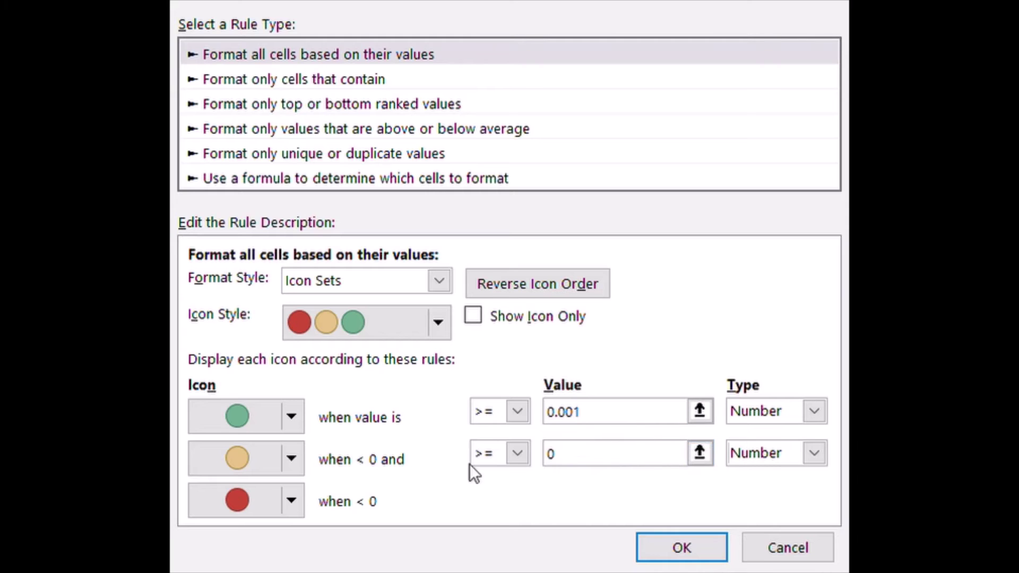
{"action": "left_click", "coordinate": [675, 549]}
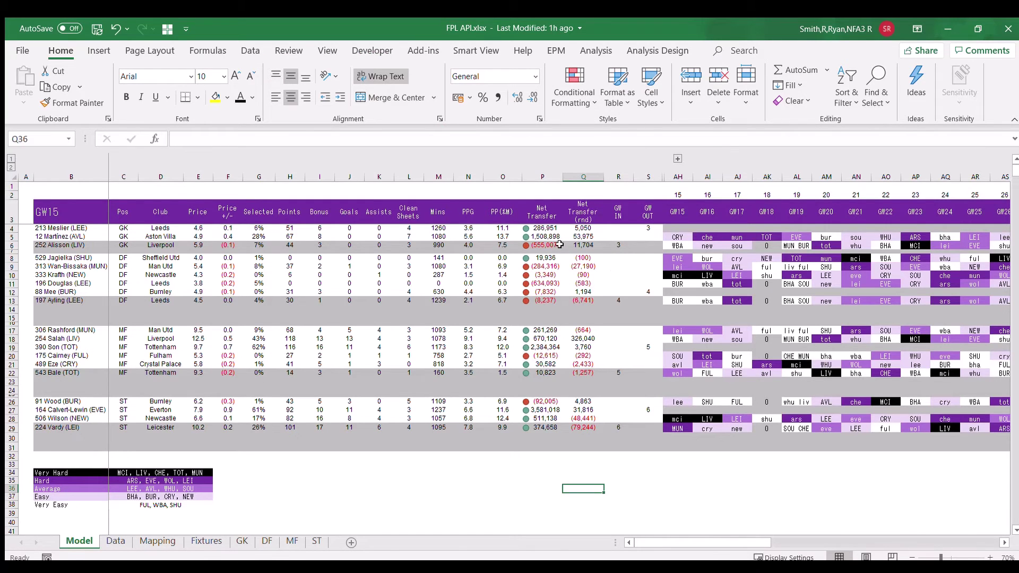
- Copy the Net Transfer icon formatting from column P onto column Q
{"action": "left_click_drag", "start_coordinate": [557, 229], "coordinate": [557, 448]}
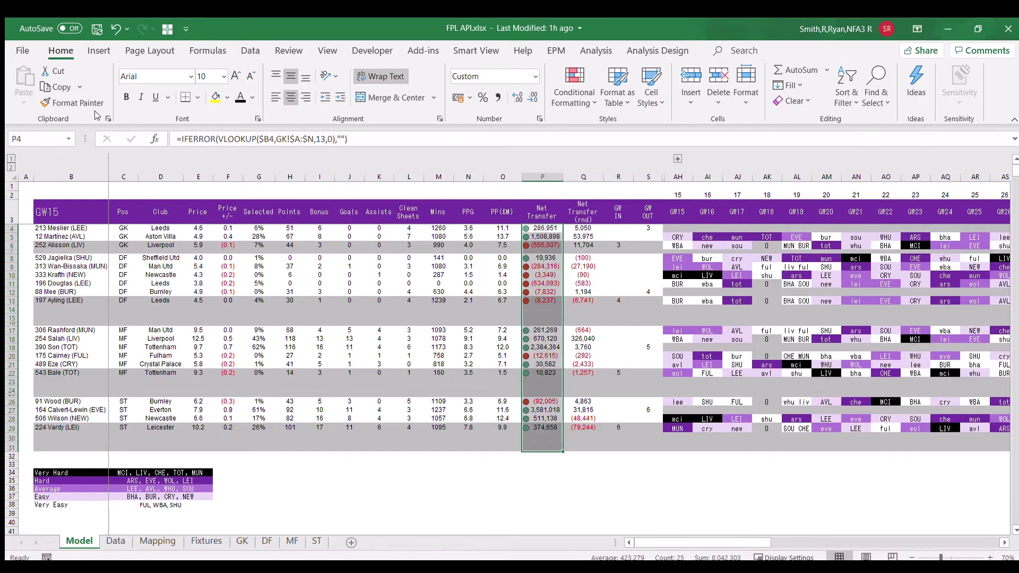
{"action": "double_click", "coordinate": [80, 103]}
{"action": "left_click", "coordinate": [583, 229]}
{"action": "key", "text": "Escape"}
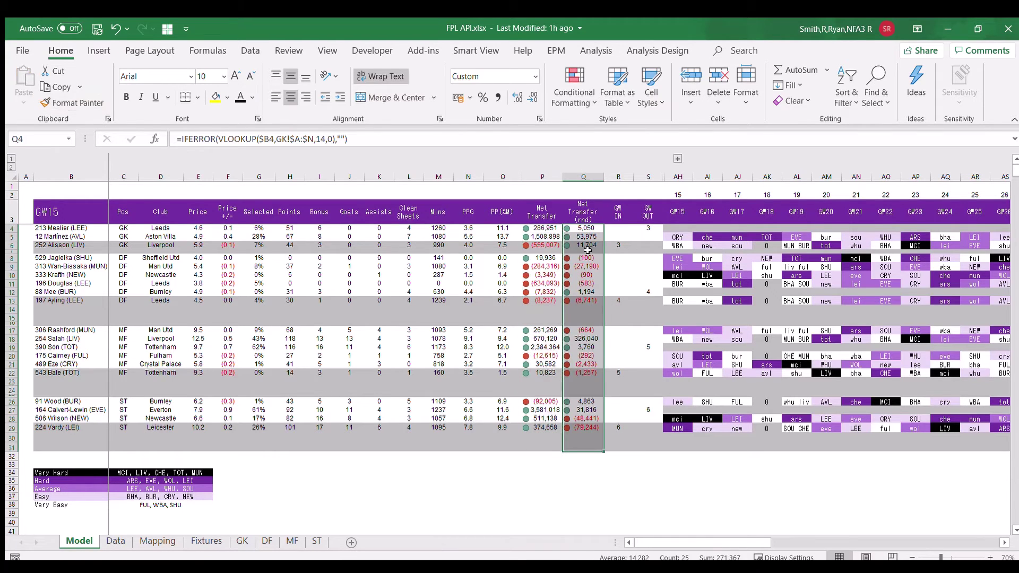
- Copy the icon formatting onto the Price +/- column and show one decimal place
{"action": "left_click_drag", "start_coordinate": [584, 229], "coordinate": [596, 446]}
{"action": "left_click", "coordinate": [80, 103]}
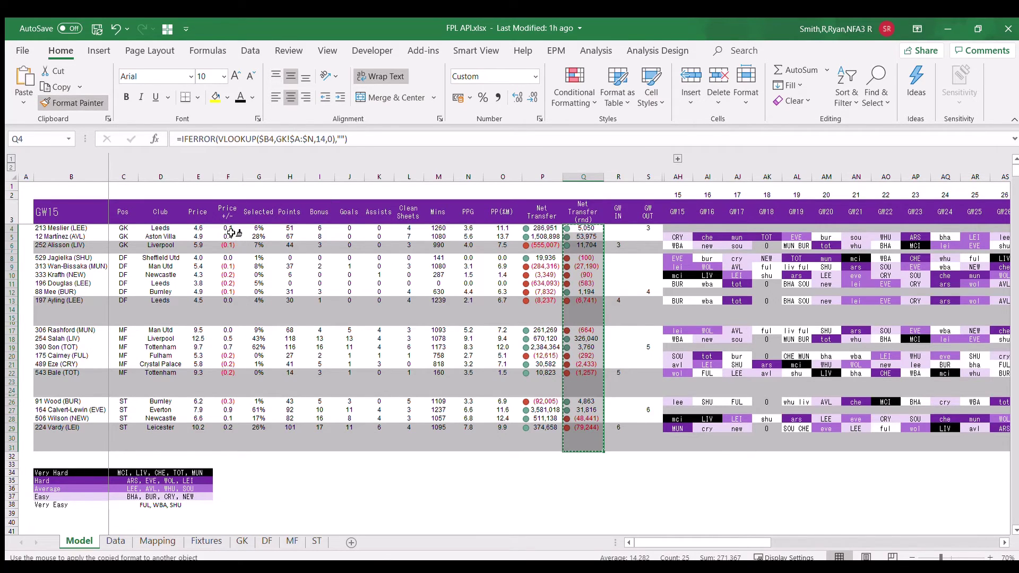
{"action": "left_click_drag", "start_coordinate": [231, 232], "coordinate": [228, 448]}
{"action": "left_click", "coordinate": [518, 97]}
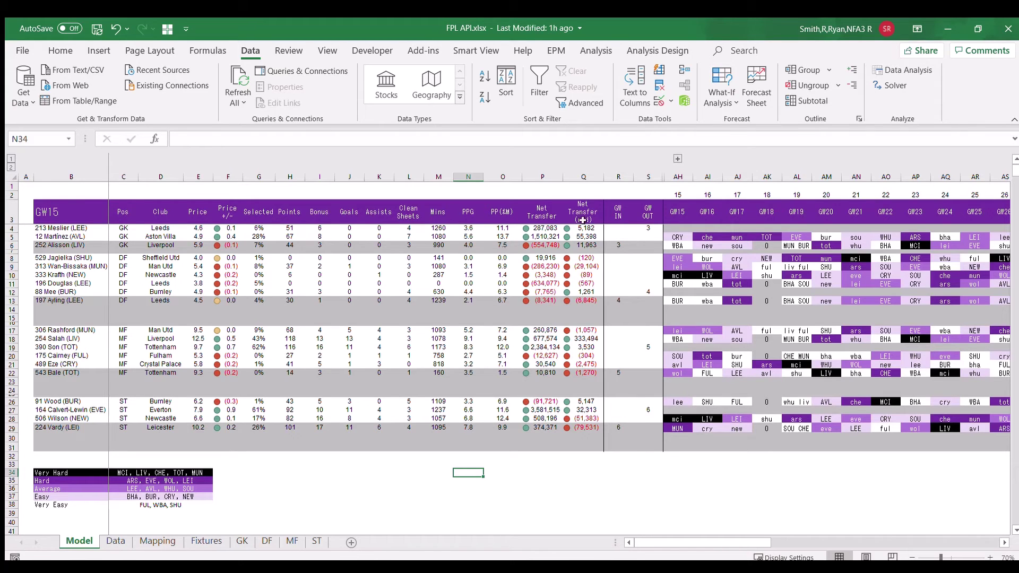
- Refresh the Data sheet's player table from its API source and clear a block of cost change values
{"action": "left_click", "coordinate": [131, 542]}
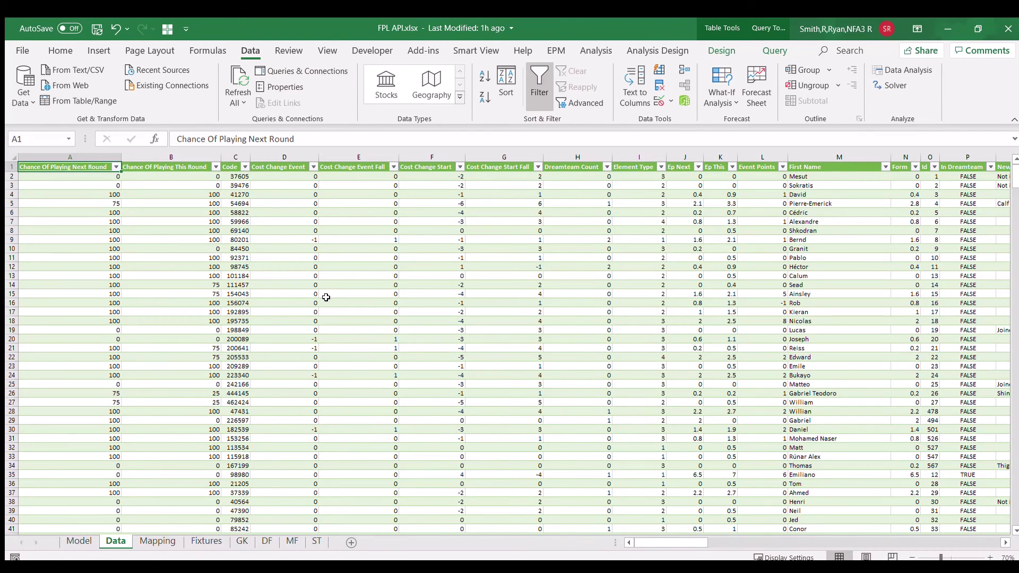
{"action": "left_click", "coordinate": [326, 301]}
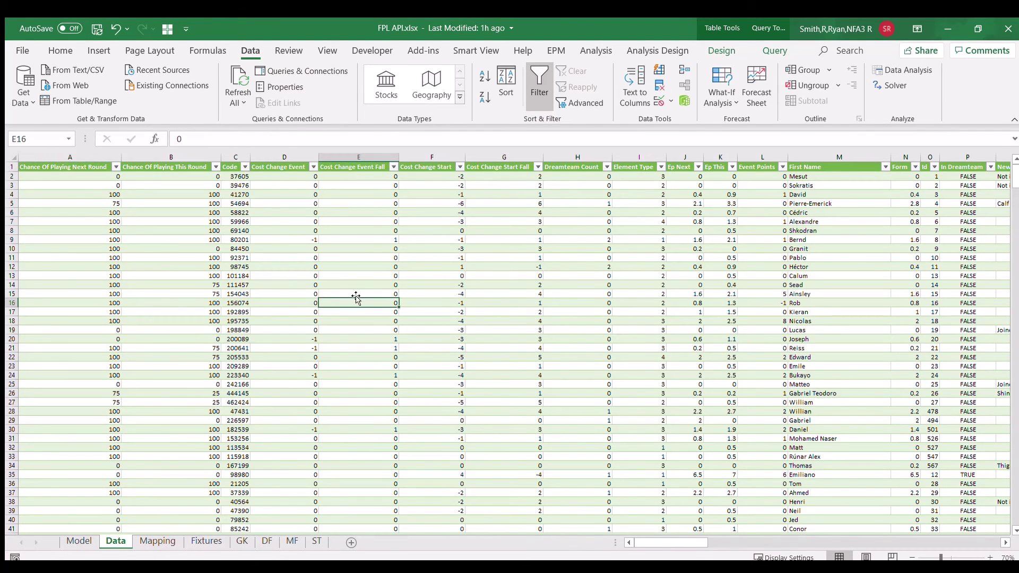
{"action": "left_click", "coordinate": [721, 51]}
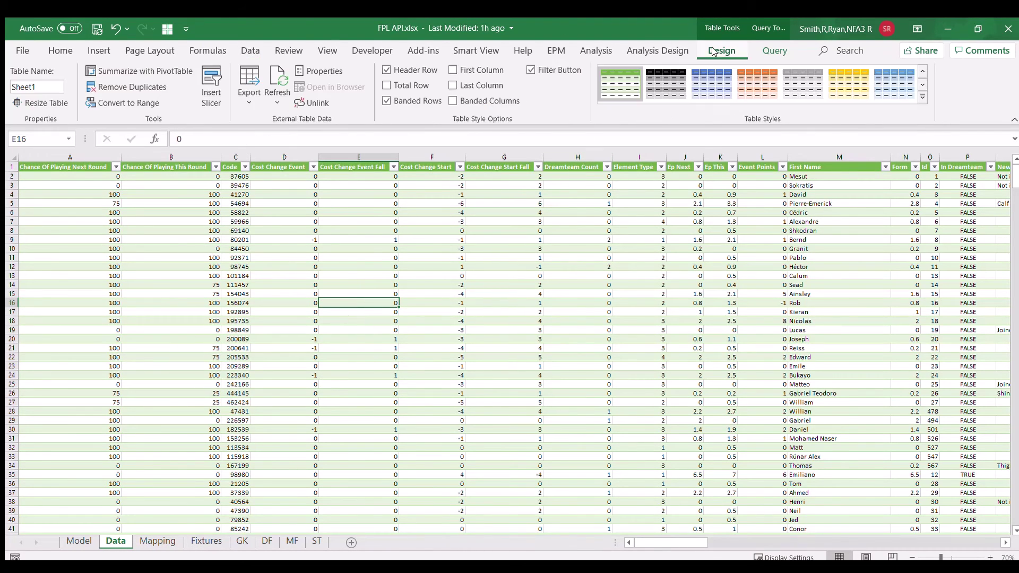
{"action": "left_click", "coordinate": [280, 87]}
{"action": "left_click_drag", "start_coordinate": [433, 257], "coordinate": [581, 375]}
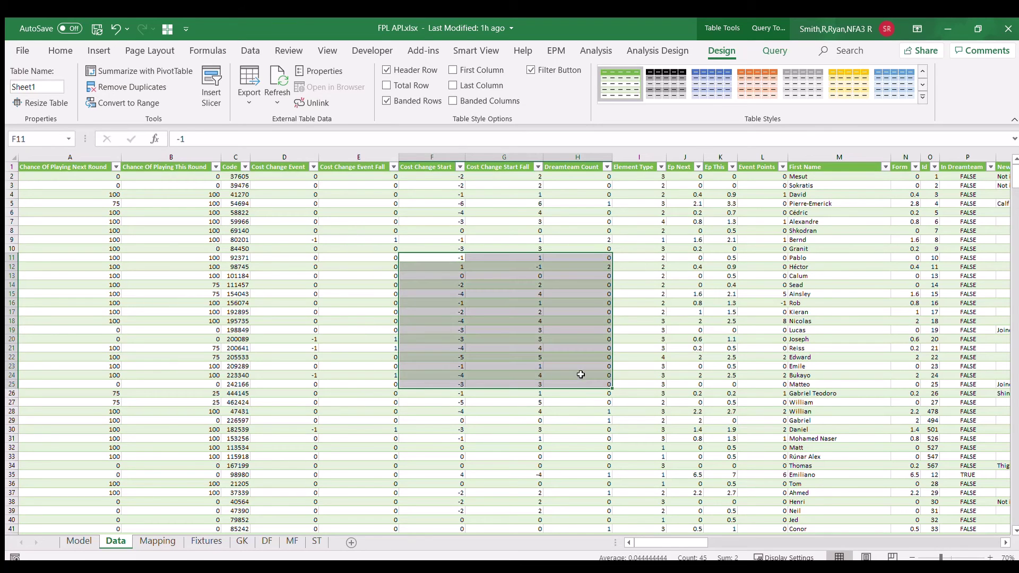
{"action": "key", "text": "Delete"}
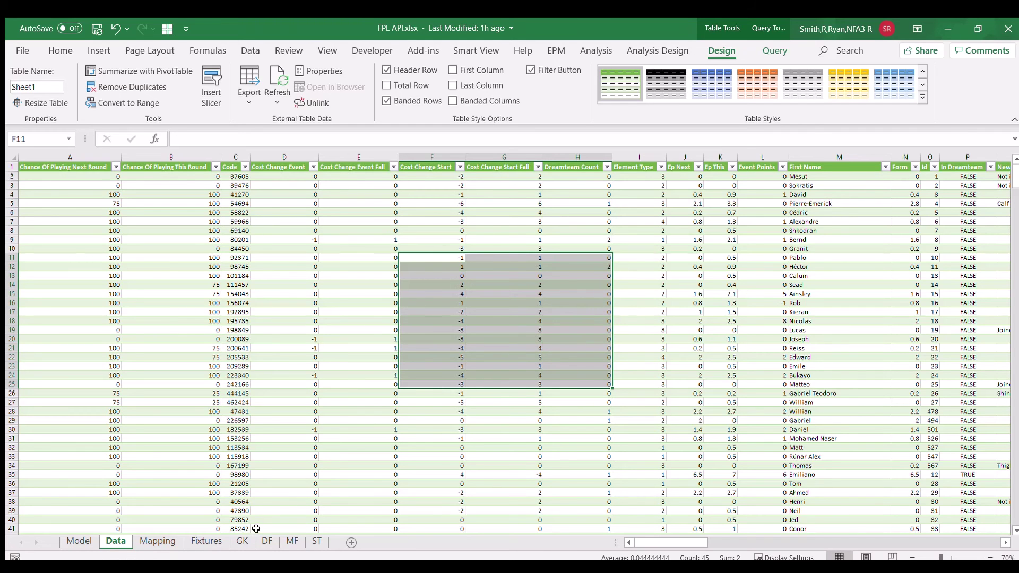
- Refresh the goalkeeper pivot table on the GK sheet
{"action": "left_click", "coordinate": [242, 541]}
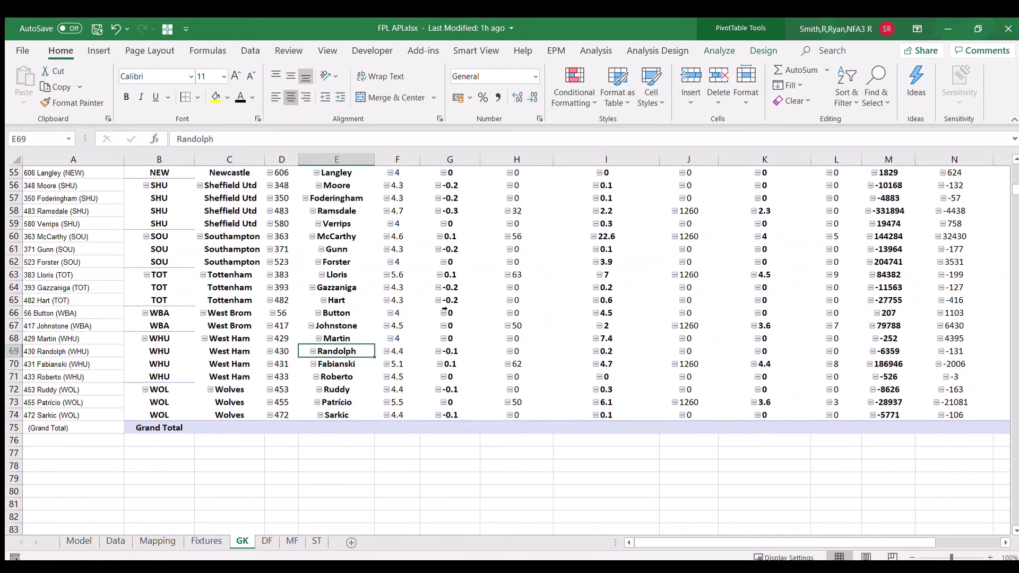
{"action": "scroll", "coordinate": [385, 373], "scroll_direction": "up", "scroll_amount": 2}
{"action": "left_click", "coordinate": [451, 274]}
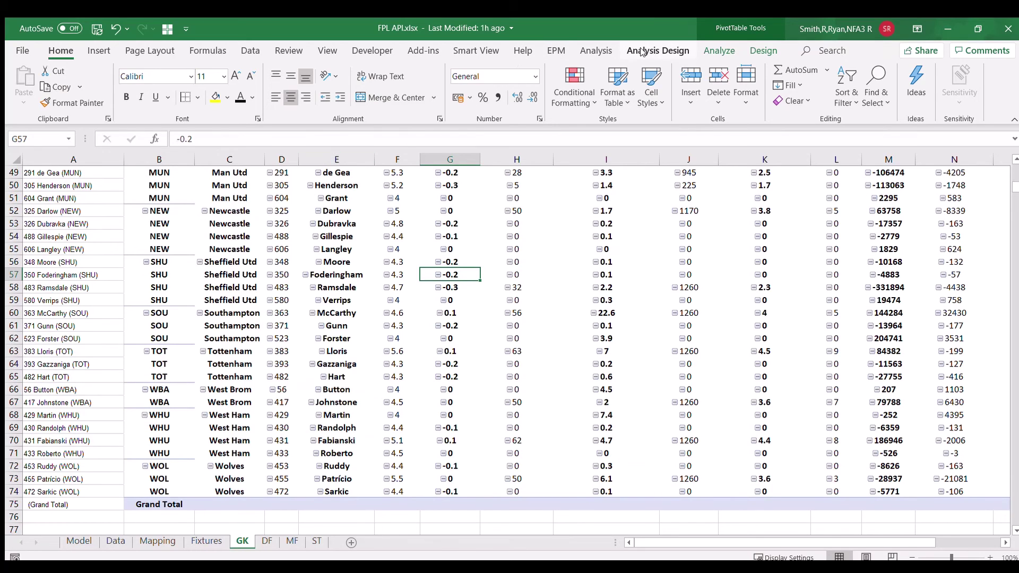
{"action": "left_click", "coordinate": [722, 50]}
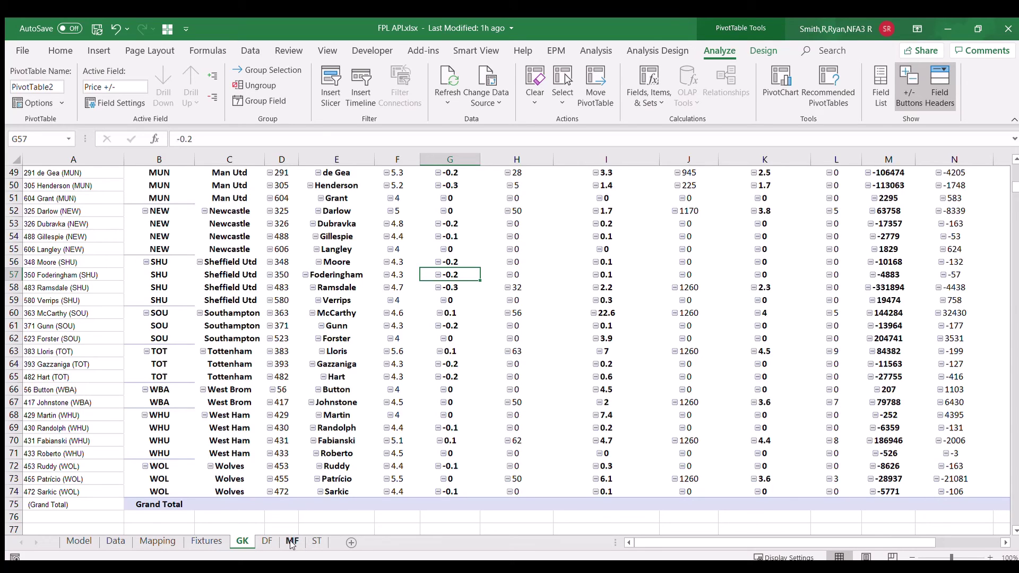
{"action": "left_click", "coordinate": [449, 74]}
- Go back to the Model sheet
{"action": "left_click", "coordinate": [82, 544]}
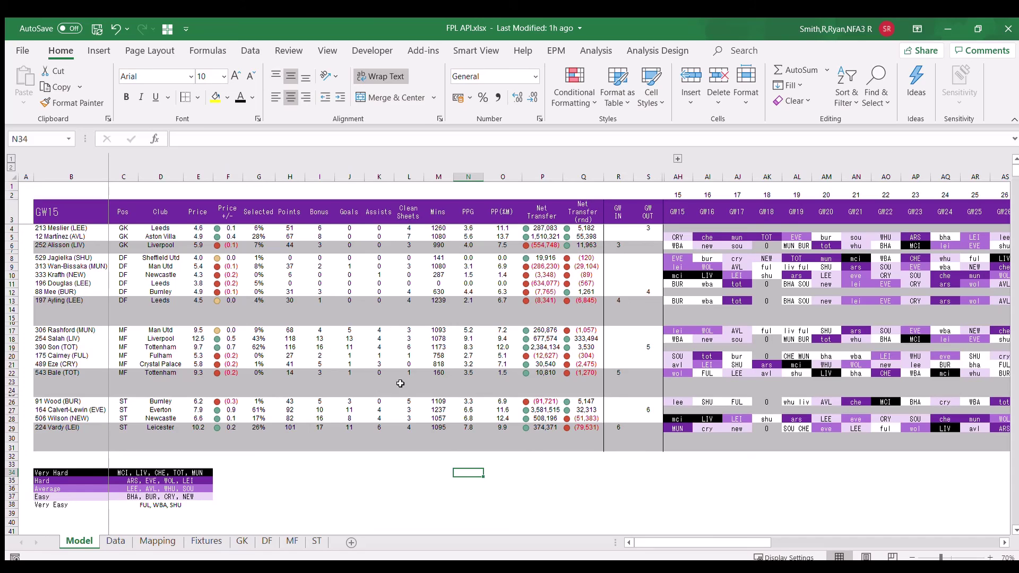